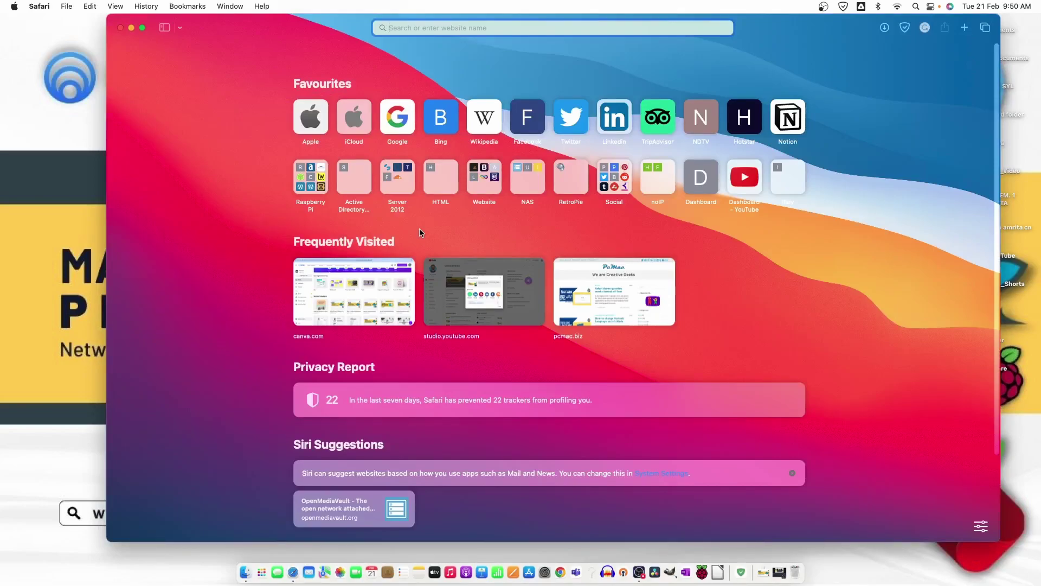
- Load CasaOS at 192.168.1.14 and install Pi-hole from its App Store, accepting the password notice
type("192.168.1.14")
key("Return")
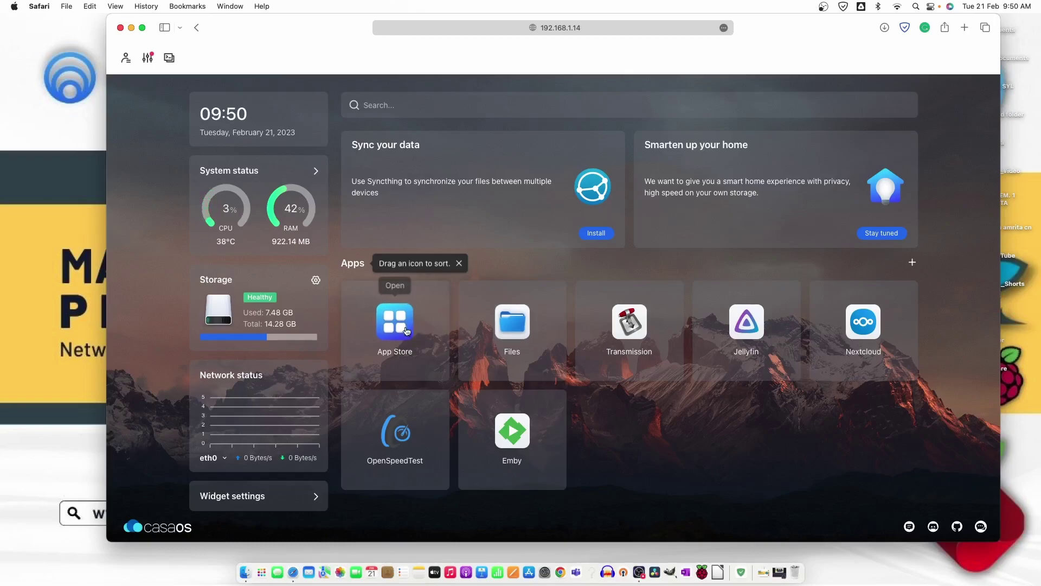
left_click(402, 326)
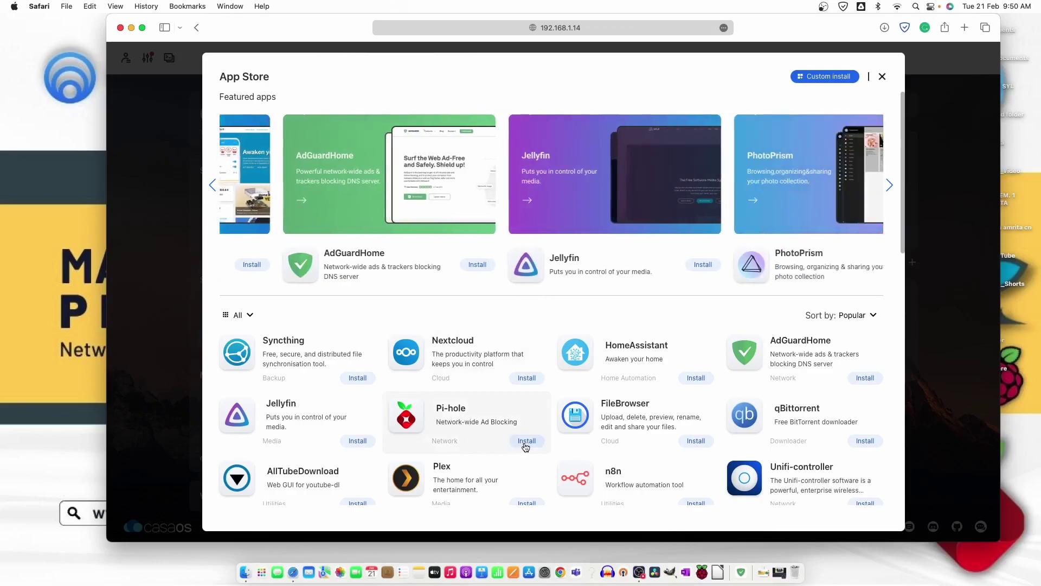
left_click(523, 444)
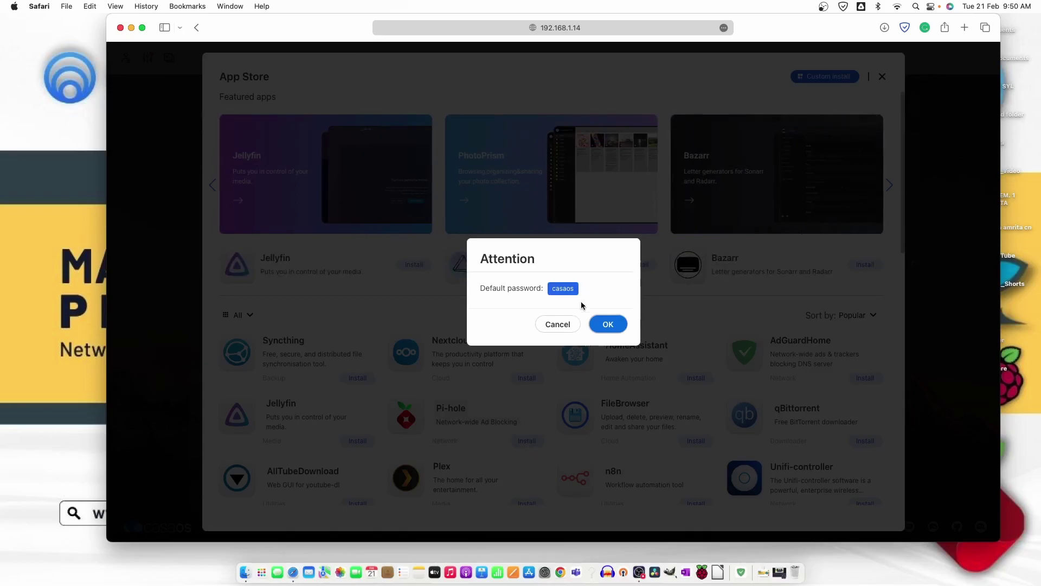
left_click(603, 325)
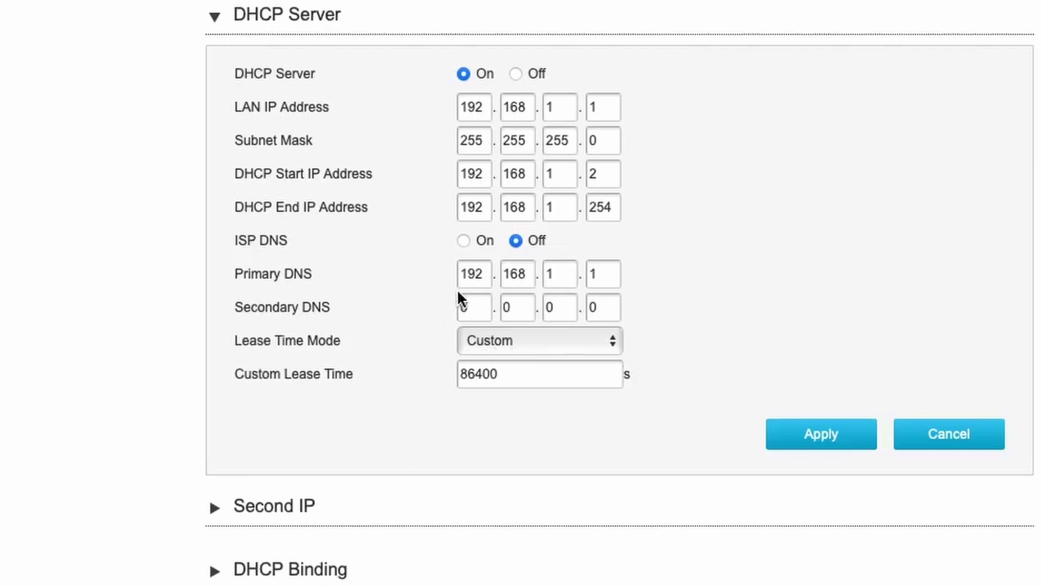
- Set the router's DHCP Primary DNS to 192.168.1.14 and Secondary DNS to 1.1.1.1, then apply
left_click(609, 272)
type("4")
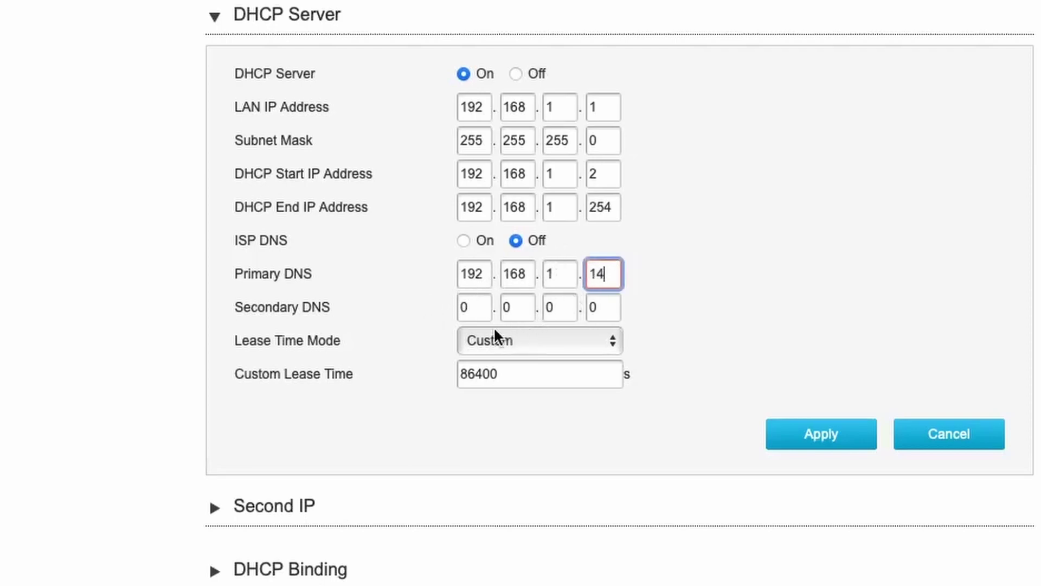
left_click(476, 310)
key("BackSpace")
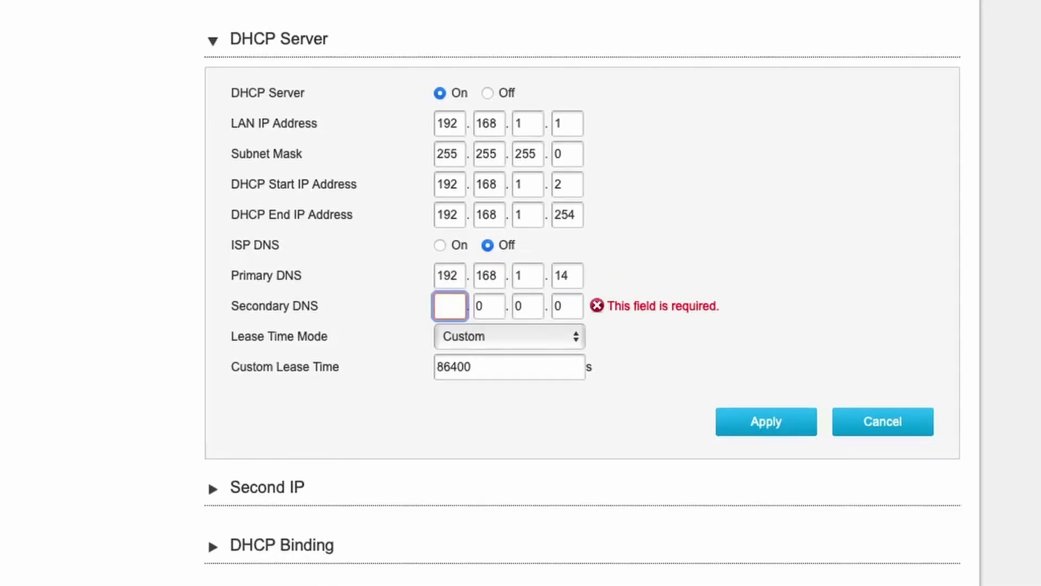
type("1")
key("Tab")
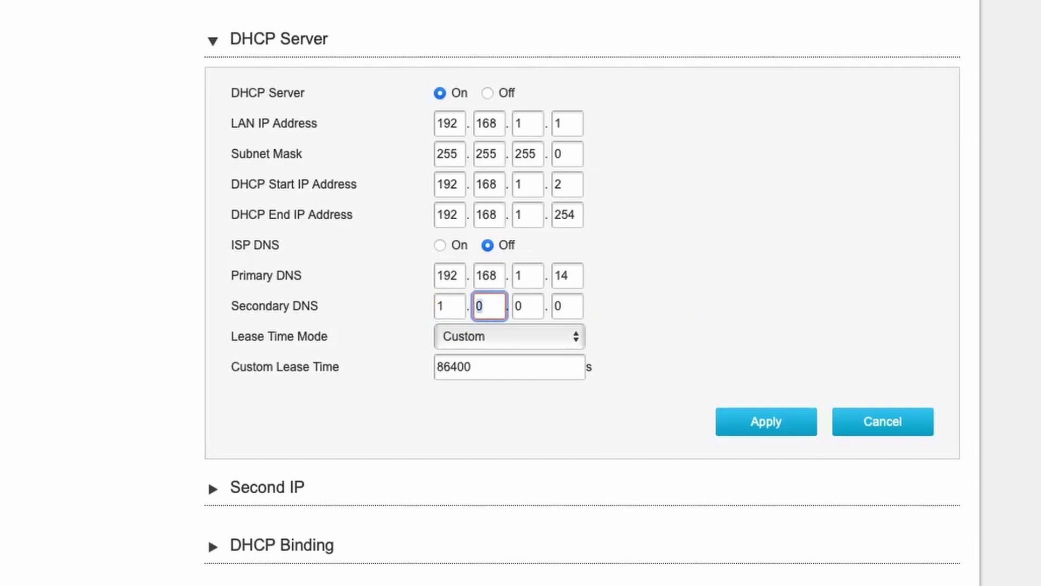
type("1")
key("Tab")
type("1")
key("Tab")
type("1")
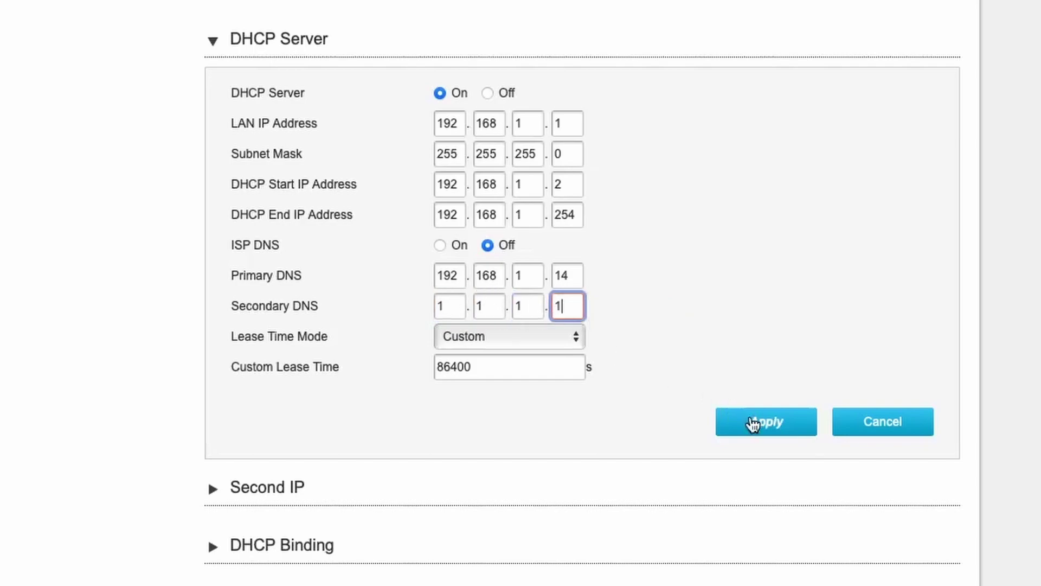
left_click(752, 423)
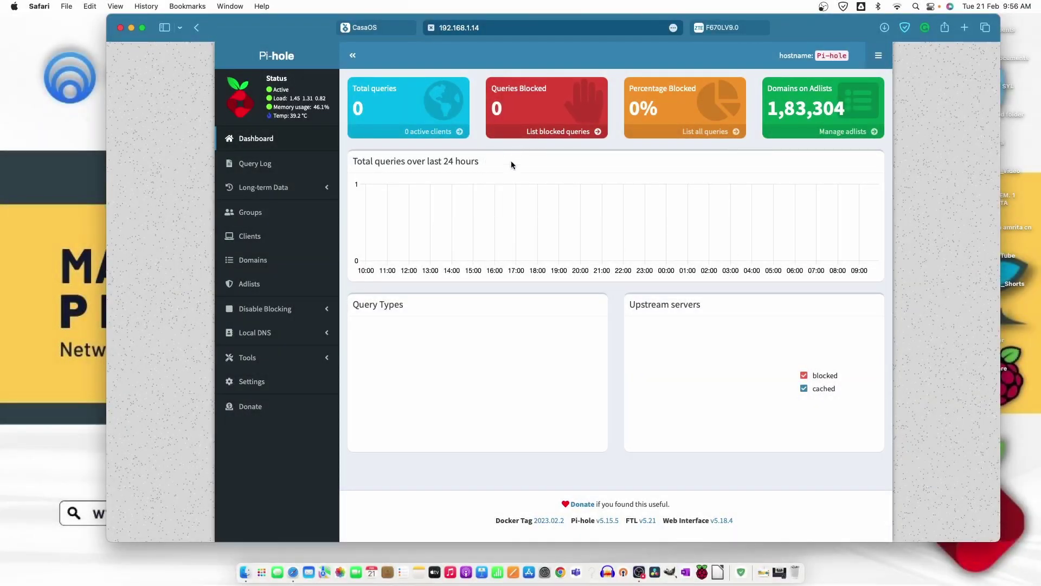
- Watch the Pi-hole dashboard populate to 35 queries from 4 clients, with Query Types and Upstream charts
mouse_move(524, 195)
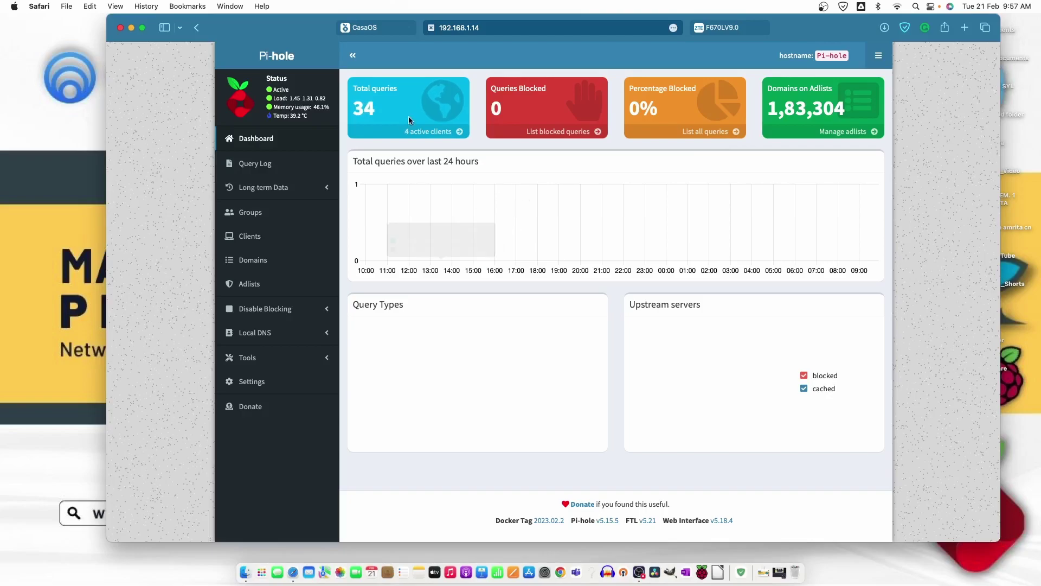
mouse_move(424, 140)
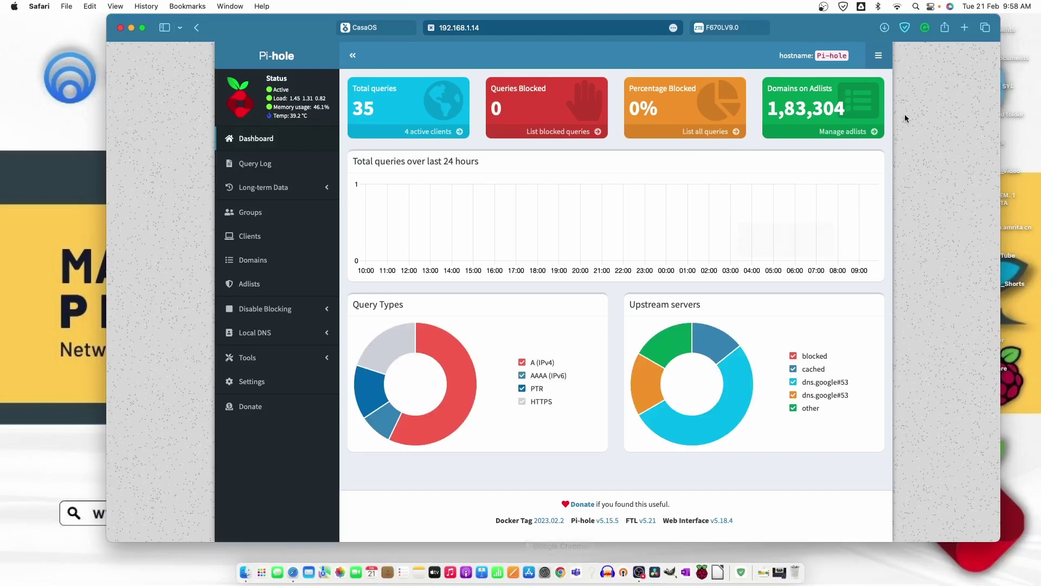
- Search for ebay in a new tab, open ebay.com, and close the Google sign-in prompt
left_click(964, 27)
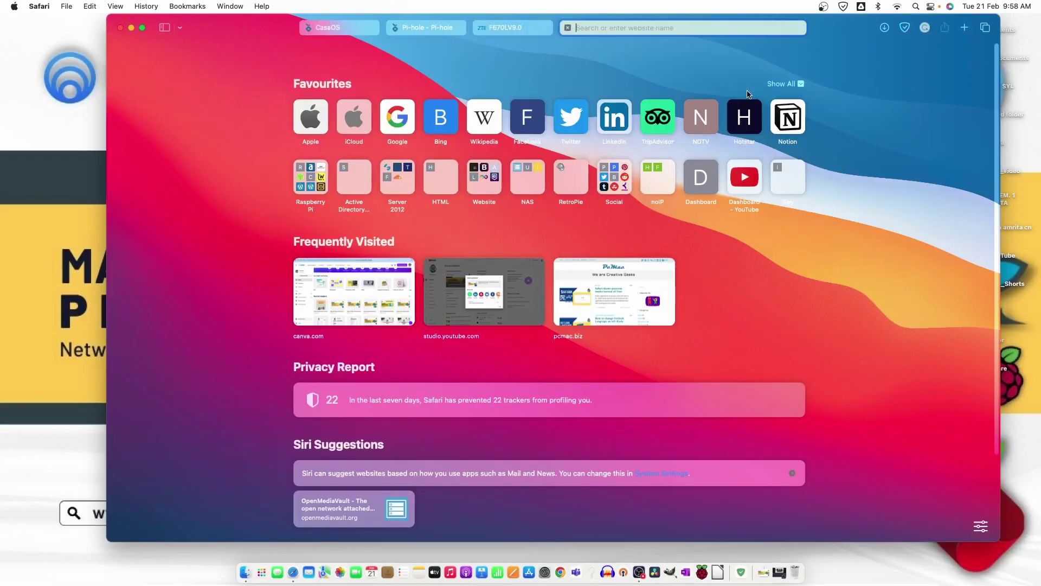
type("ebay")
key("Return")
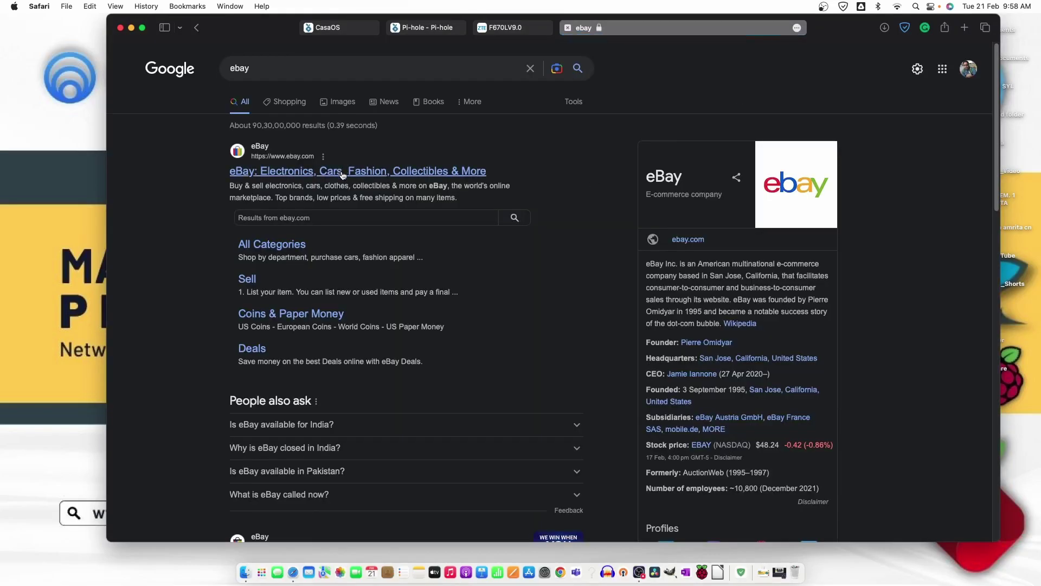
left_click(342, 172)
scroll(942, 260, "down", 15)
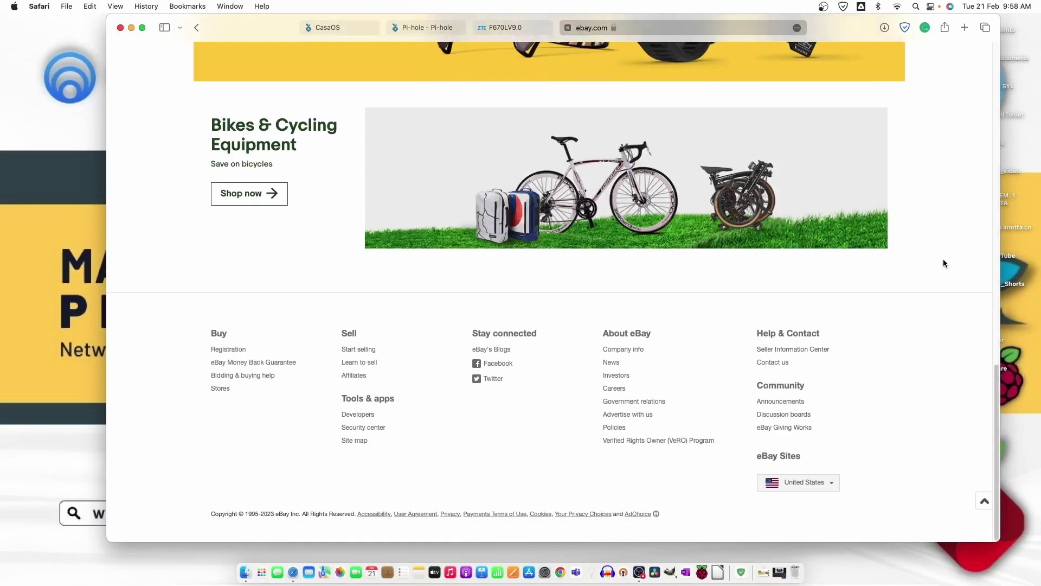
scroll(942, 264, "up", 15)
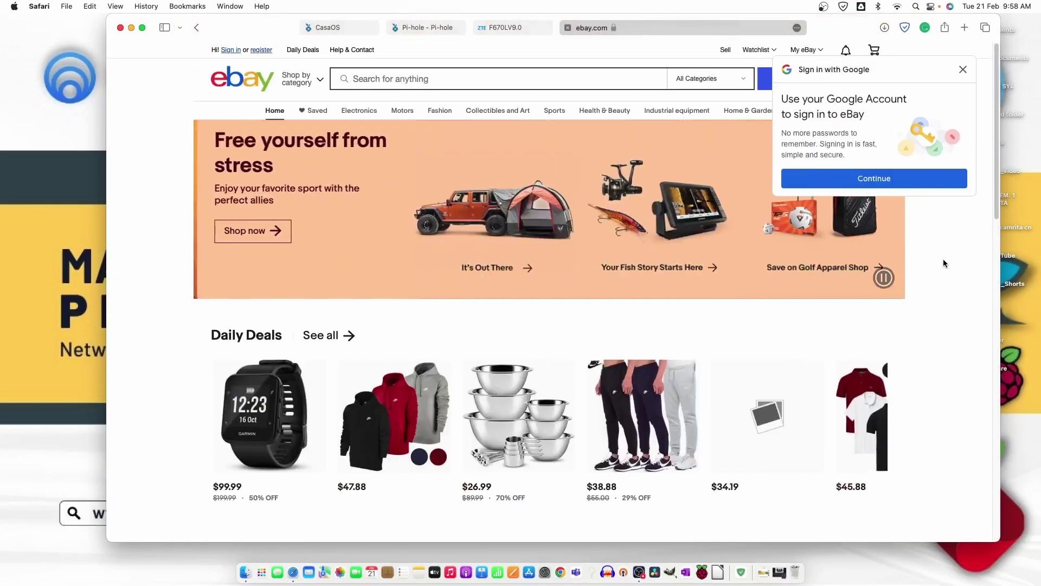
left_click(969, 70)
- Pause AdGuard ad blocking for Safari
left_click(905, 28)
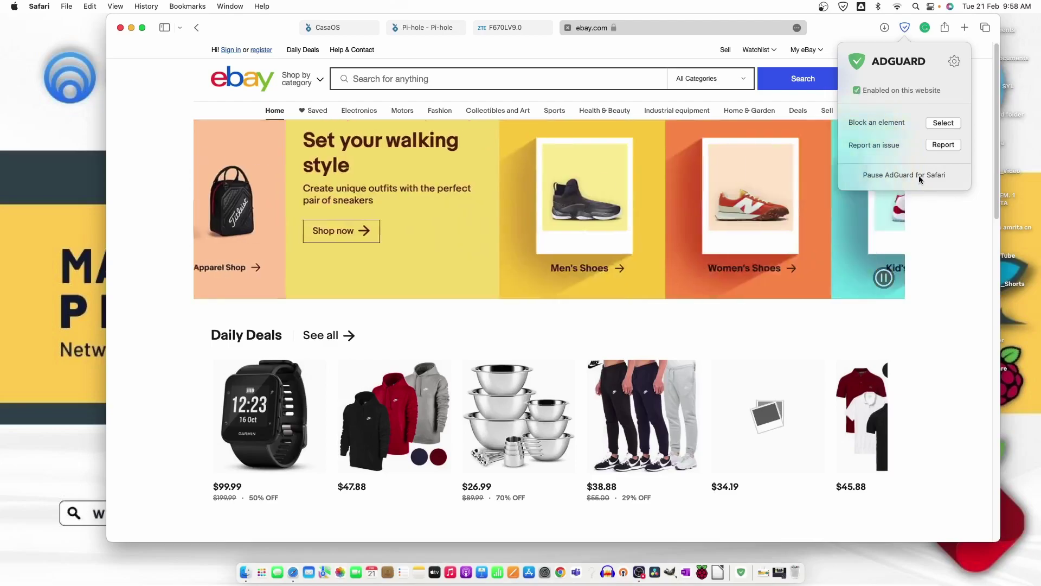
left_click(918, 173)
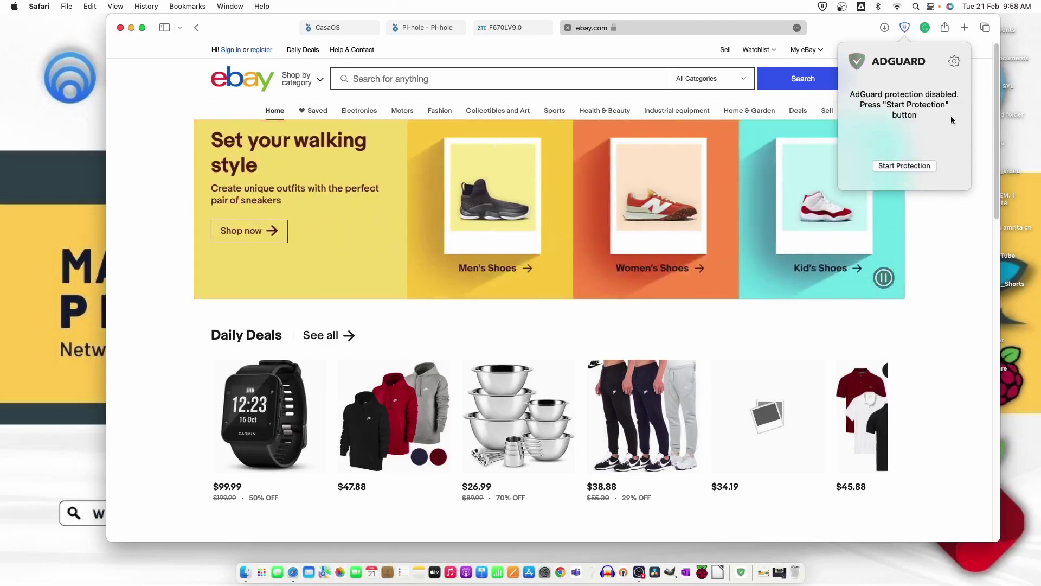
left_click(976, 103)
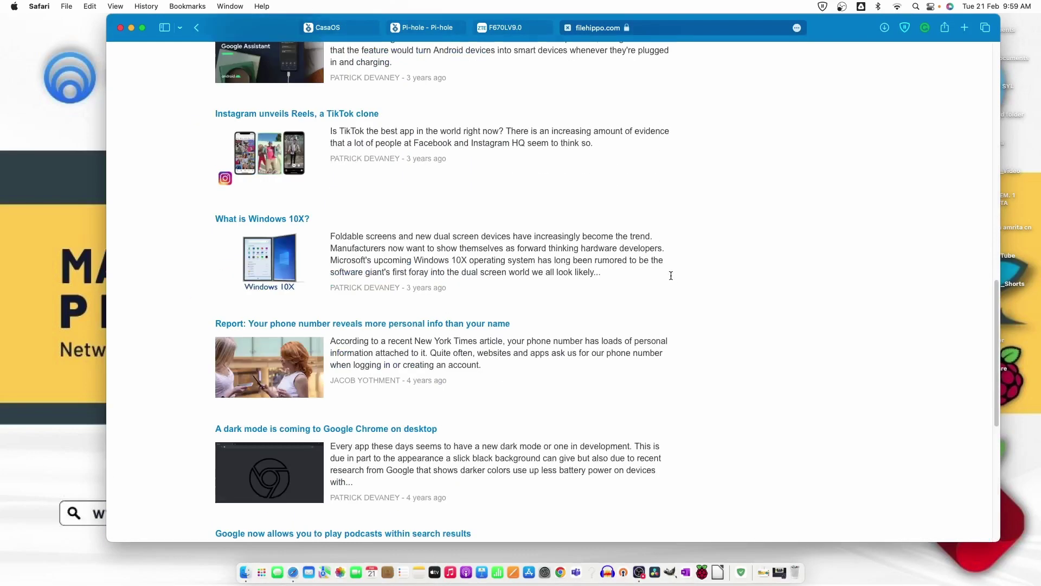
- Load filehorse.com in the current tab and scroll through its ad-filled home page
scroll(670, 274, "up", 10)
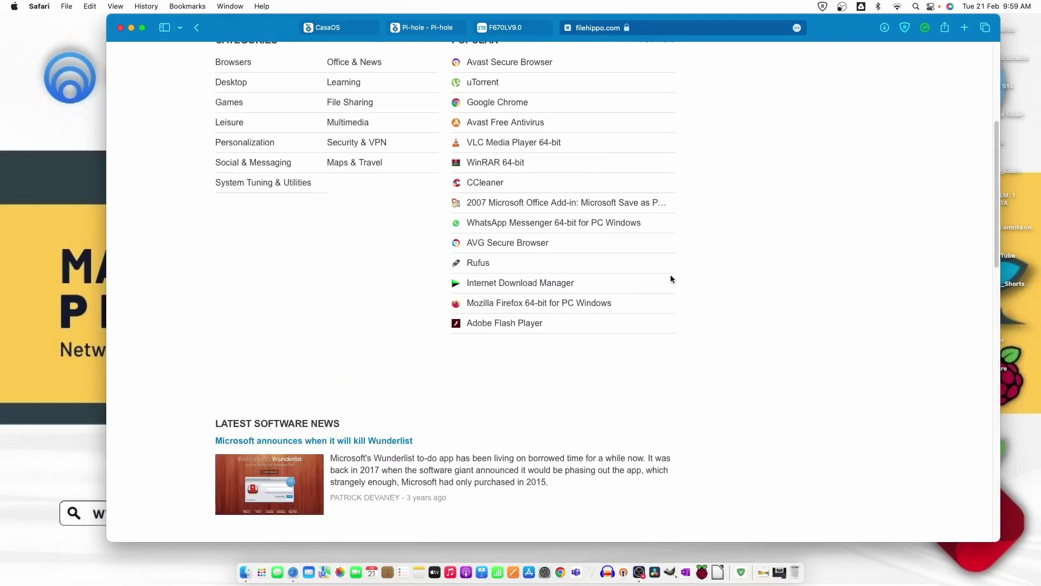
scroll(670, 279, "up", 5)
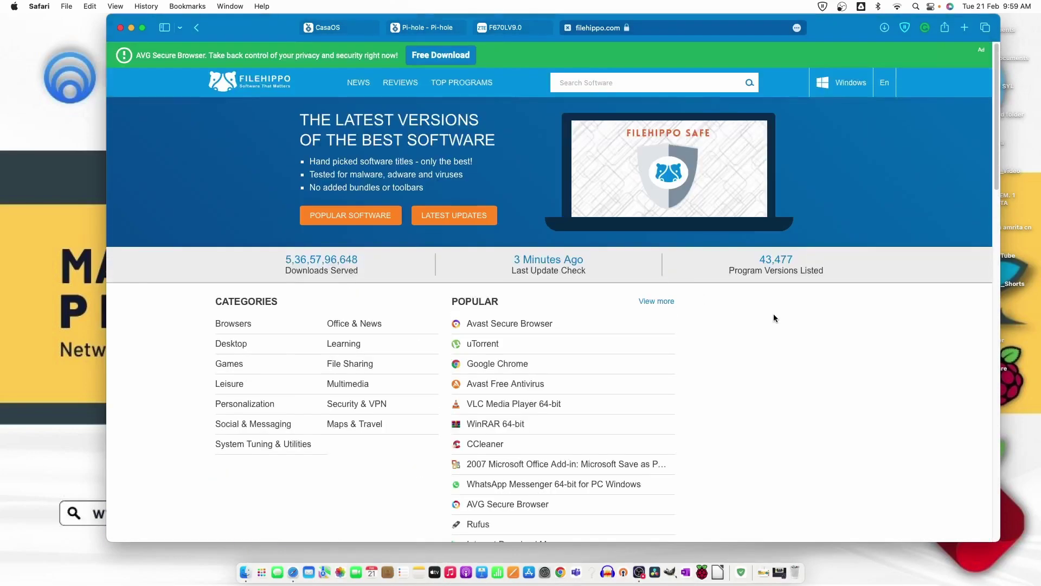
scroll(805, 350, "down", 3)
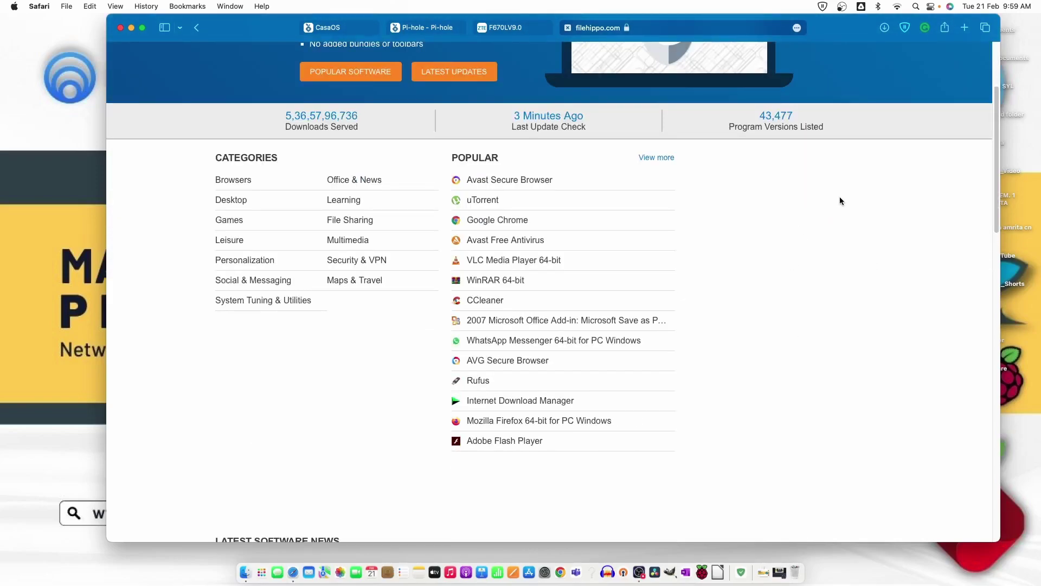
scroll(838, 270, "up", 3)
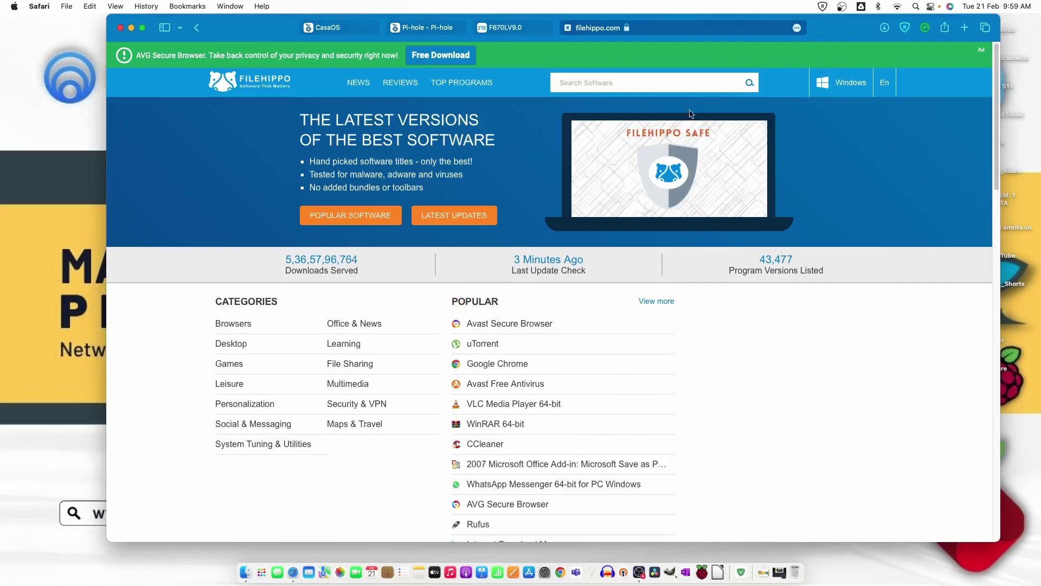
left_click(656, 27)
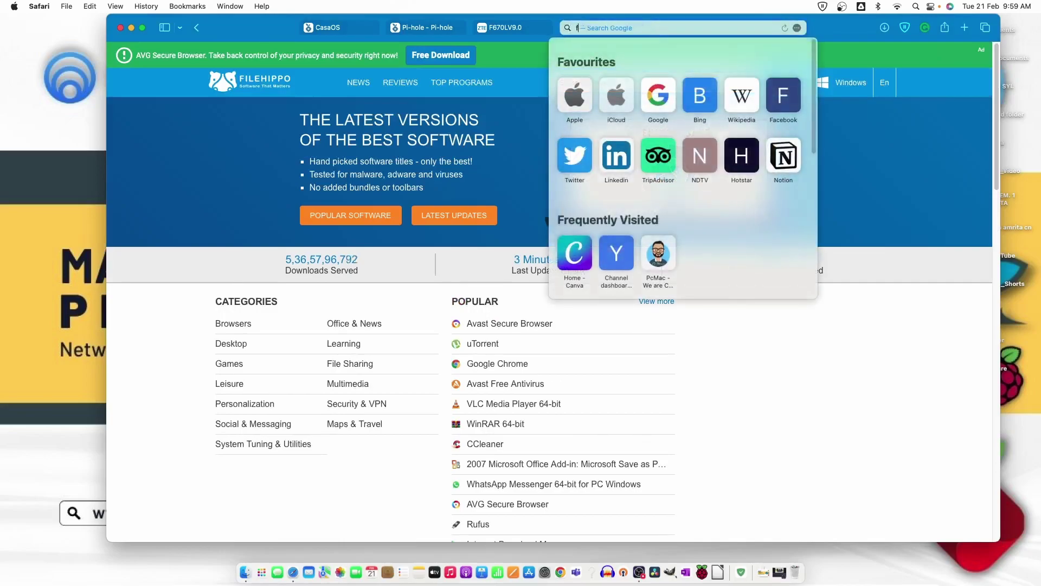
type("filehor")
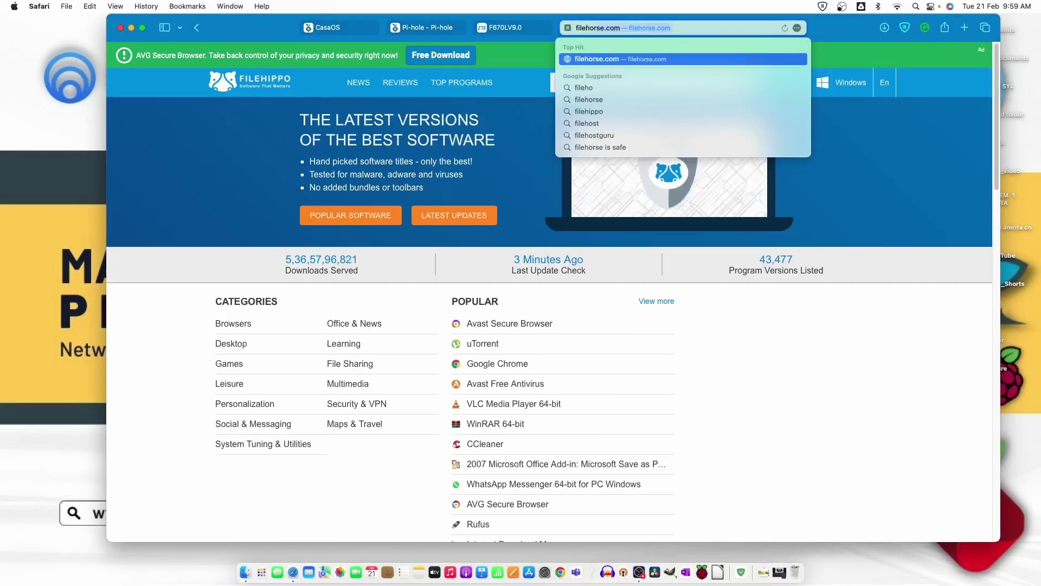
type("se")
key("Return")
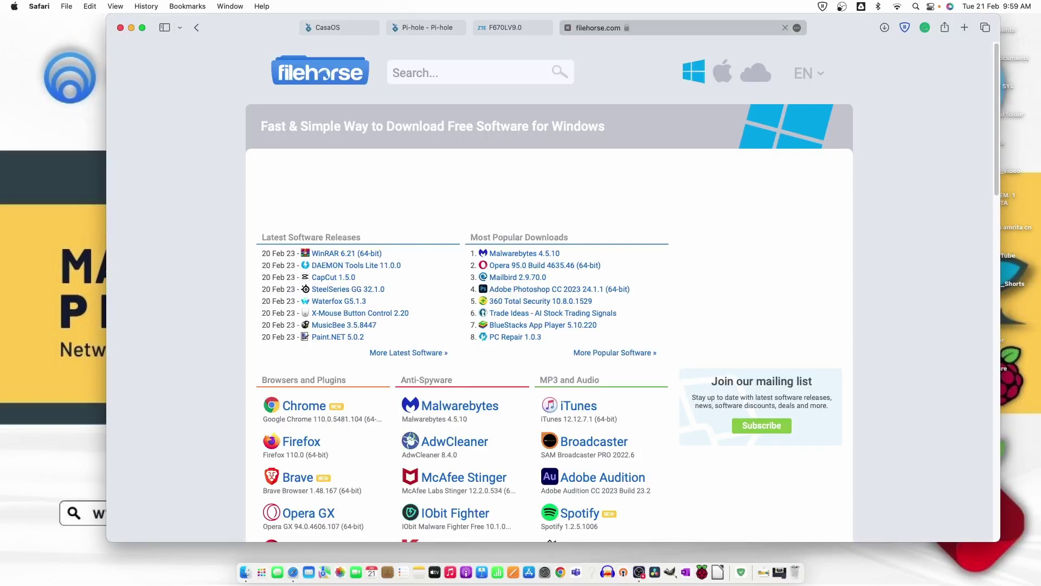
scroll(871, 249, "down", 8)
scroll(871, 249, "down", 5)
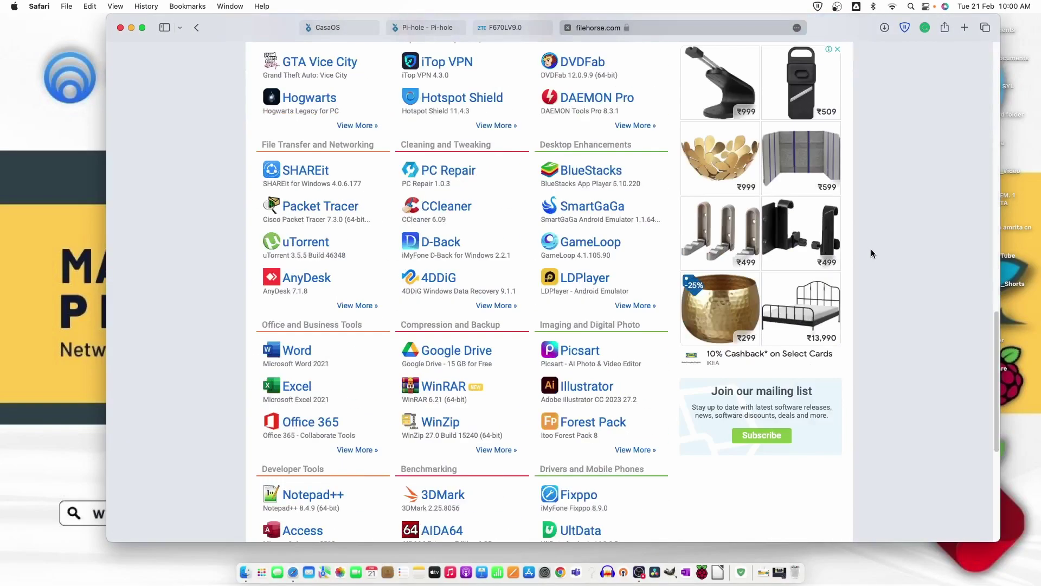
scroll(871, 249, "up", 10)
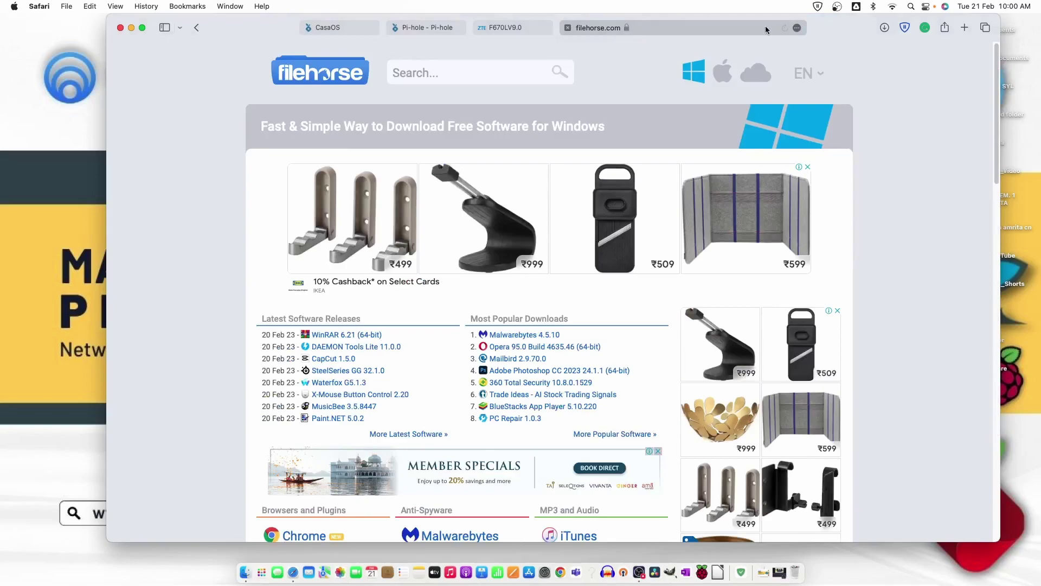
- Reload the FileHorse page, then go to the router's Device Management reboot page
left_click(785, 28)
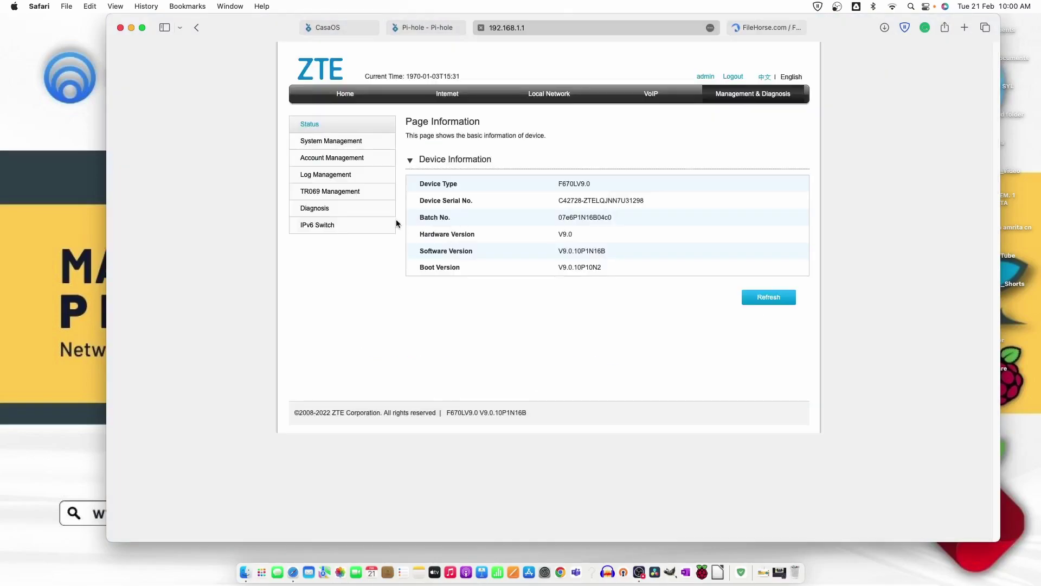
left_click(355, 142)
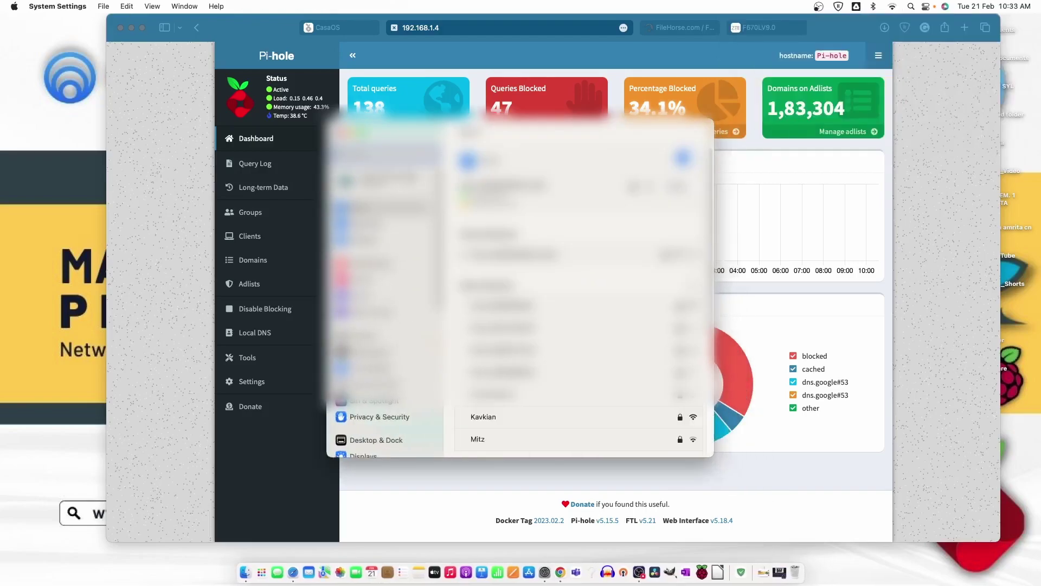
- Return from System Settings to Safari and open Pi-hole's active-clients list in Tools > Network
left_click(379, 239)
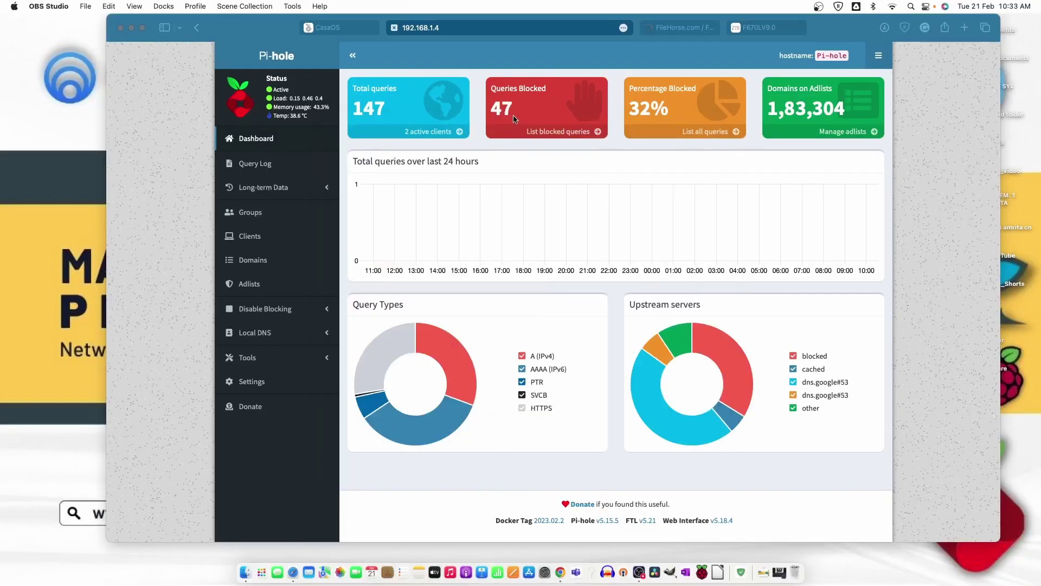
left_click(421, 131)
left_click(423, 133)
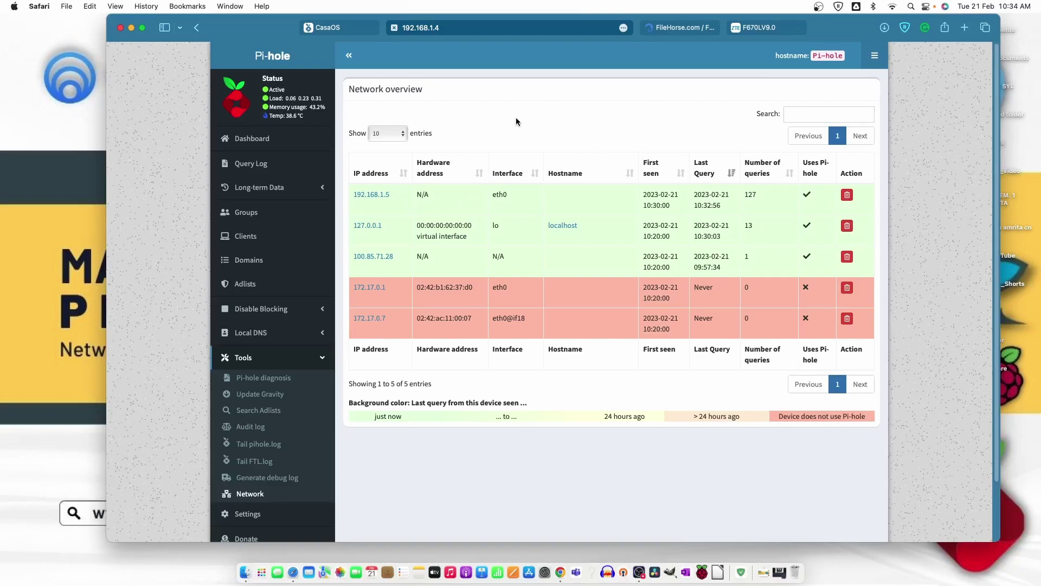
- Load filehippo.com in the FileHorse tab, then check the Pi-hole dashboard: 403 queries, 190 blocked
left_click(267, 140)
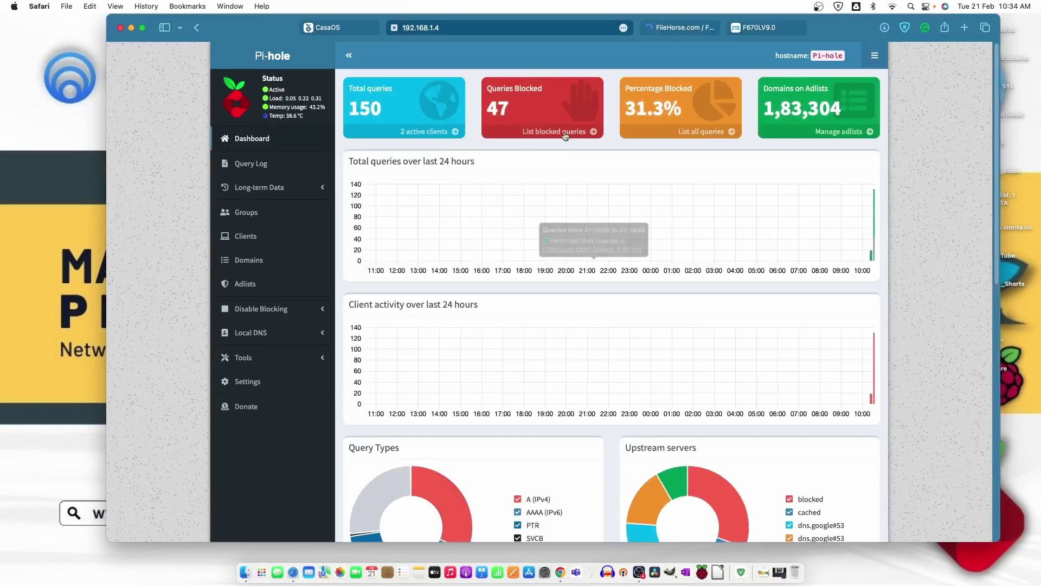
left_click(688, 28)
left_click(606, 26)
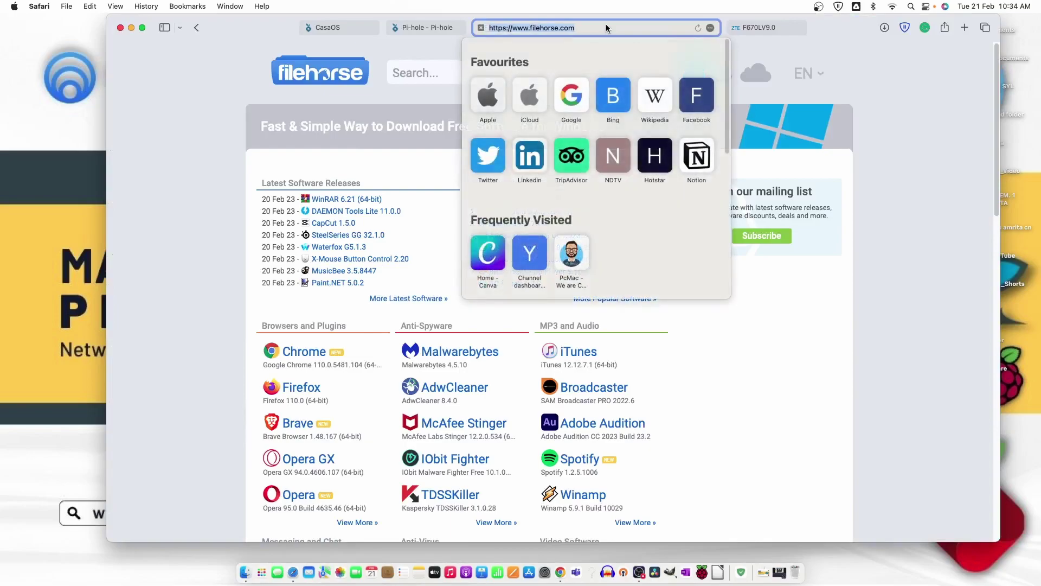
type("filehippo.com")
key("Return")
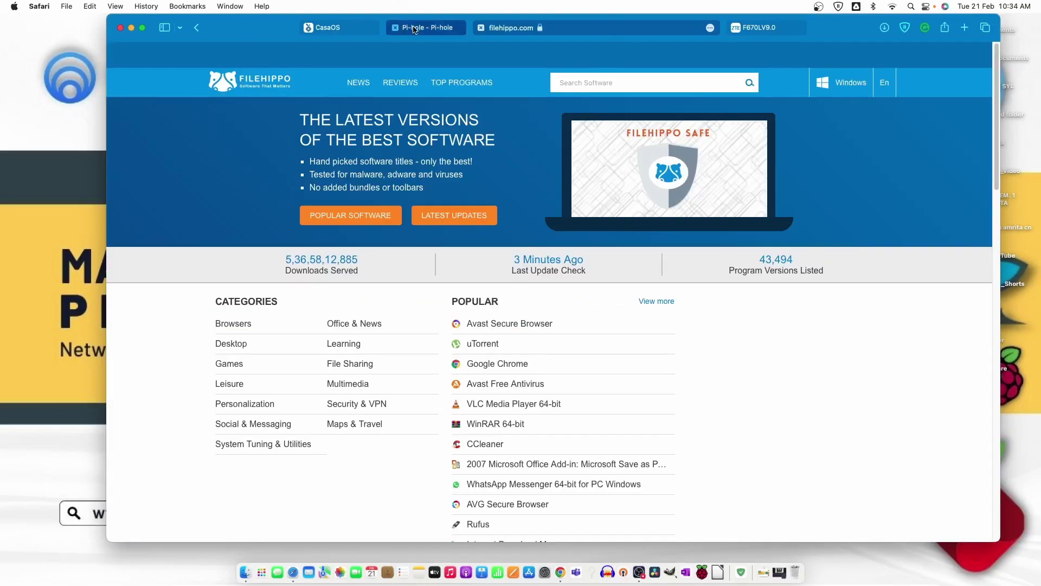
left_click(413, 28)
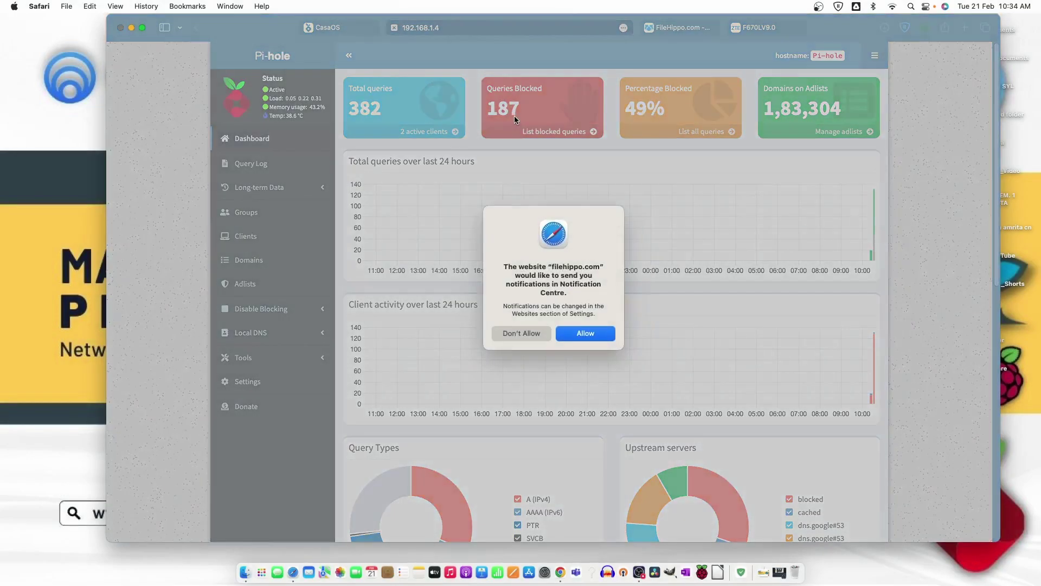
key("Escape")
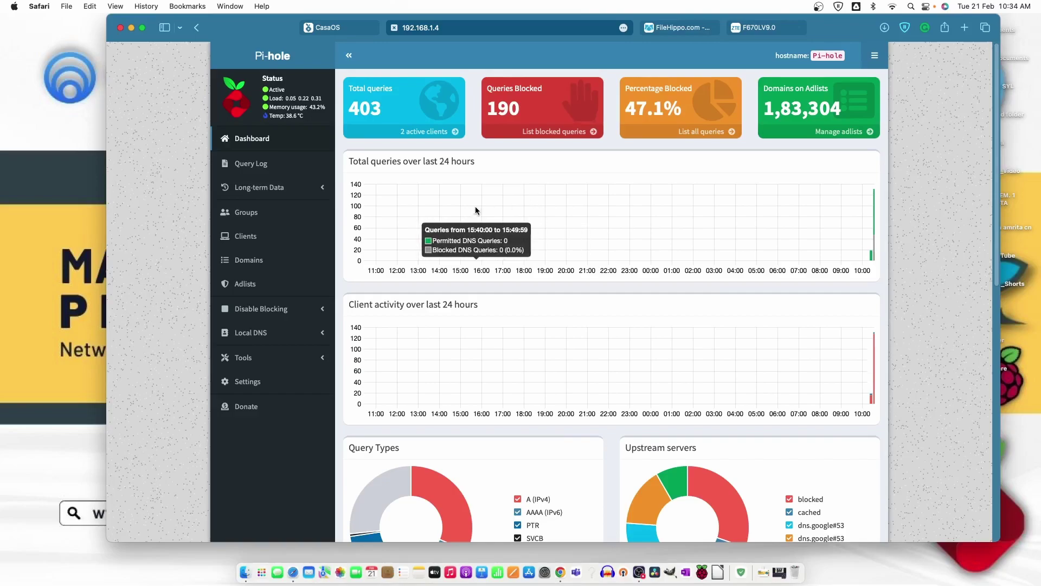
left_click(265, 360)
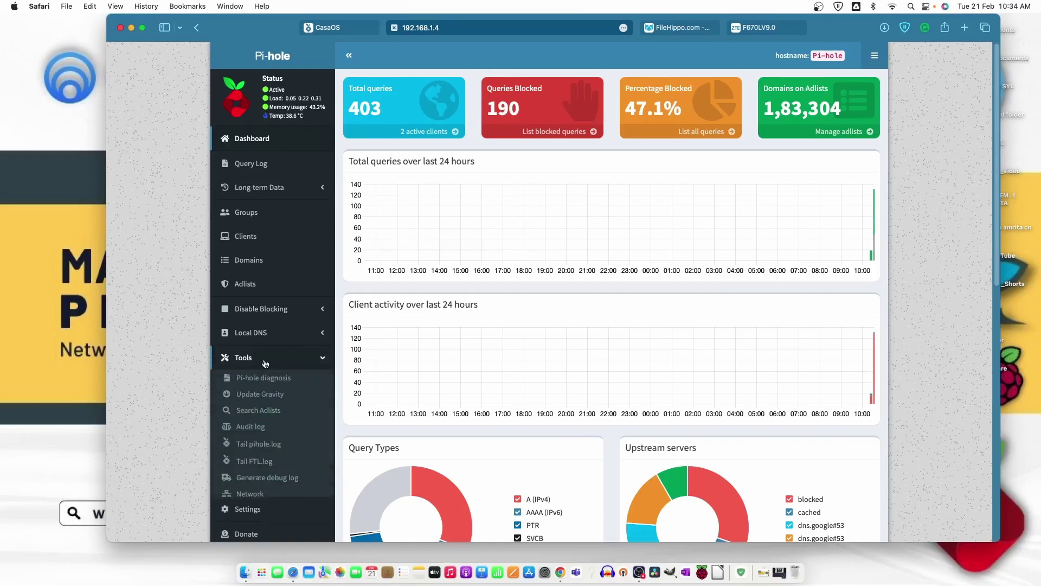
left_click(268, 400)
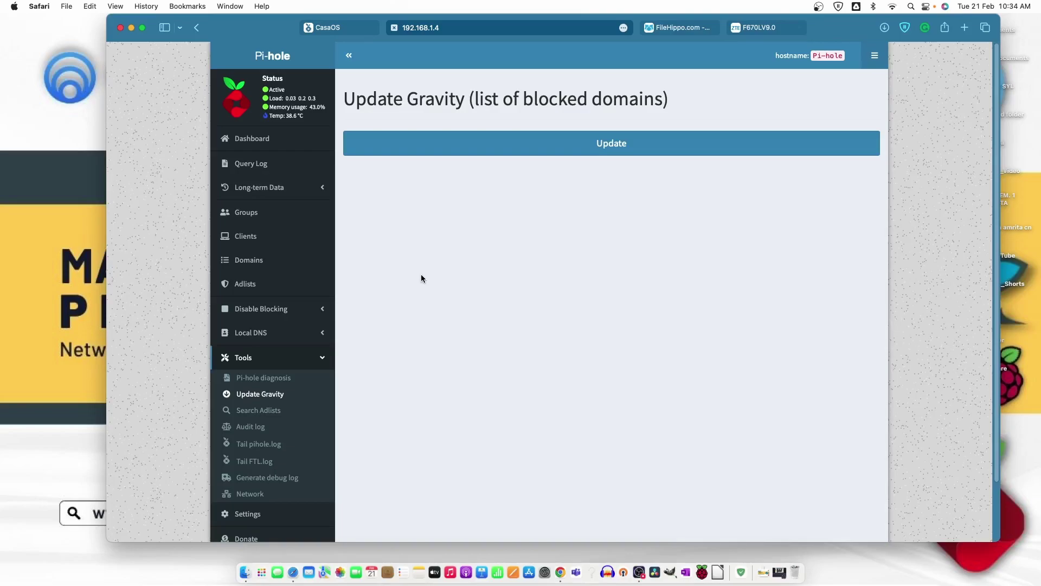
key("super+bracketleft")
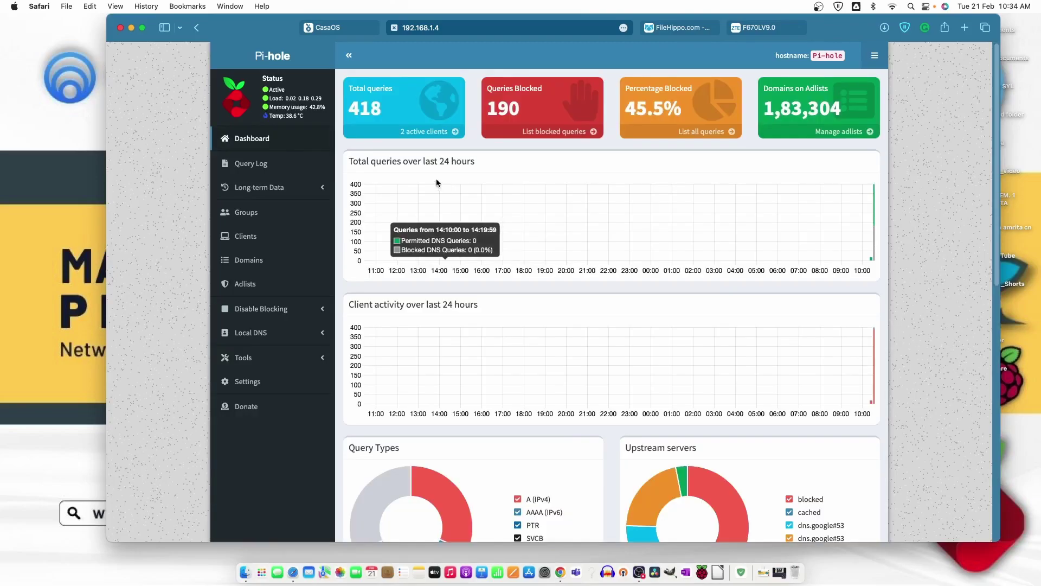